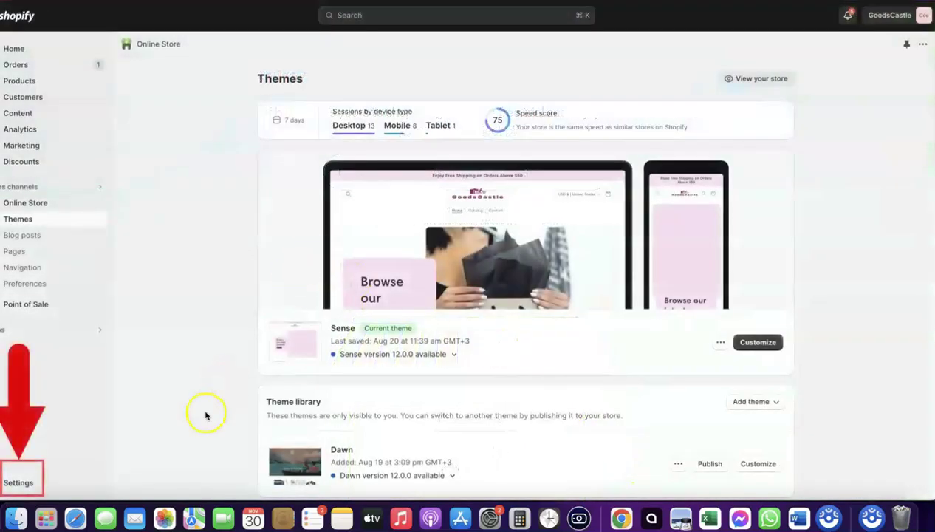
Open the store's Payments settings from the Shopify admin Settings page.
{"action": "left_click", "coordinate": [17, 483]}
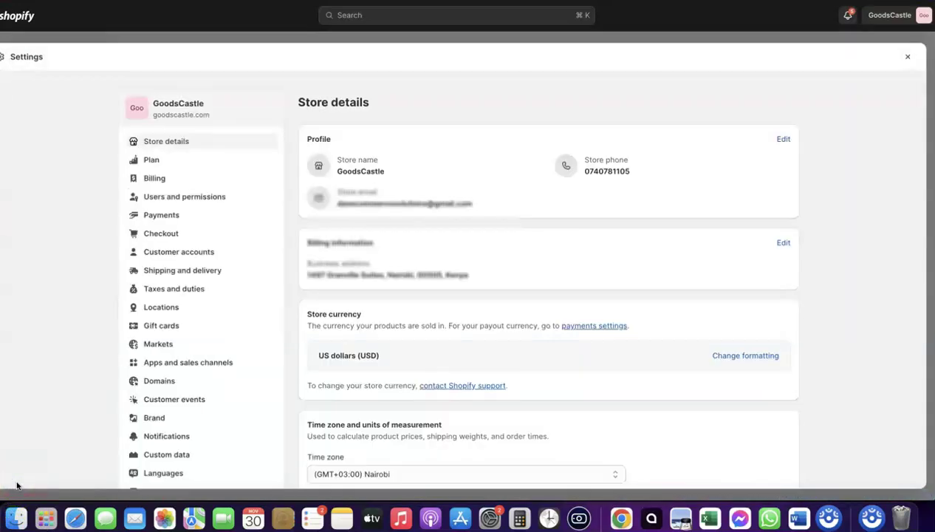
{"action": "left_click", "coordinate": [155, 216]}
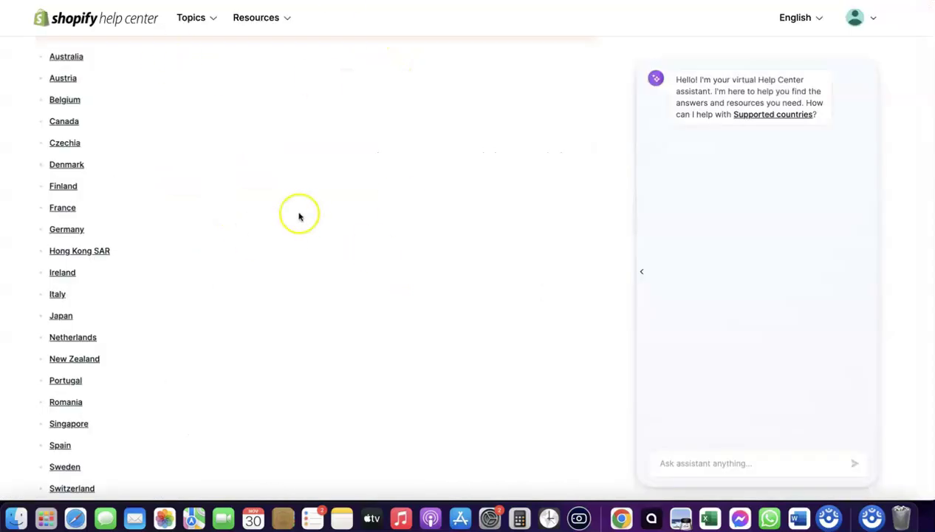
Scroll through the Shopify Payments supported-countries list, Australia through Switzerland.
{"action": "scroll", "coordinate": [300, 215], "scroll_direction": "up", "scroll_amount": 5}
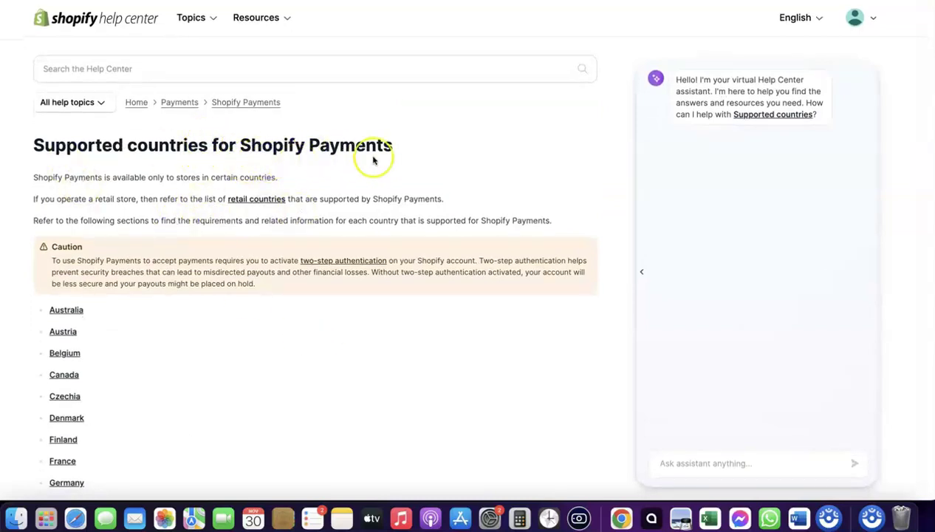
{"action": "scroll", "coordinate": [376, 167], "scroll_direction": "down", "scroll_amount": 5}
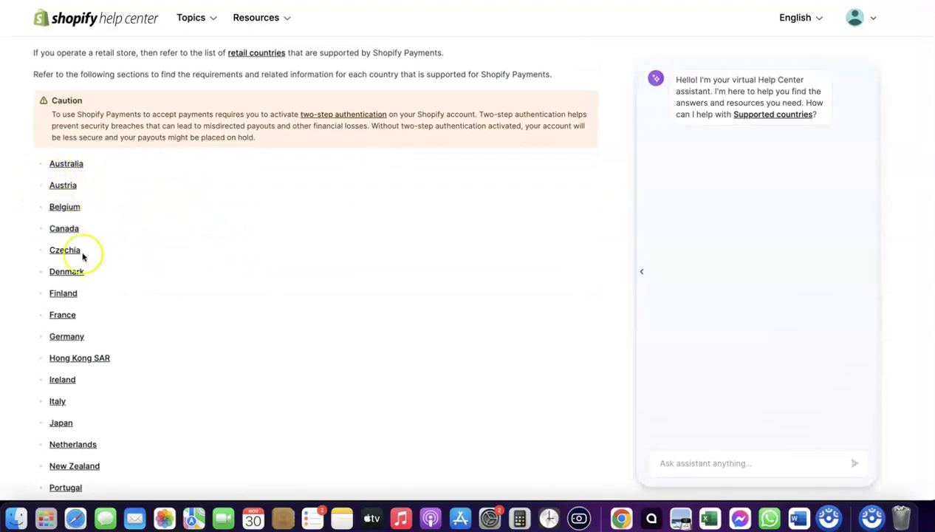
{"action": "scroll", "coordinate": [104, 275], "scroll_direction": "down", "scroll_amount": 2}
{"action": "scroll", "coordinate": [109, 271], "scroll_direction": "down", "scroll_amount": 2}
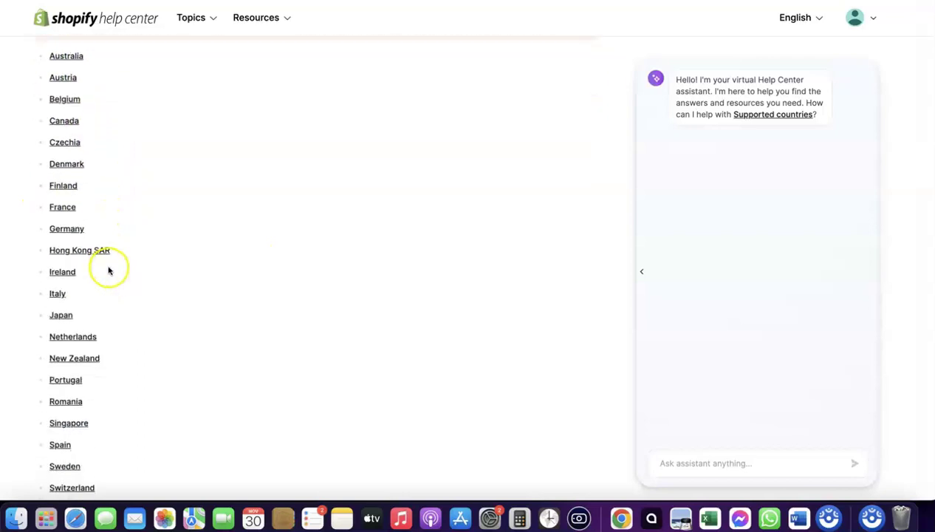
{"action": "scroll", "coordinate": [73, 355], "scroll_direction": "down", "scroll_amount": 1}
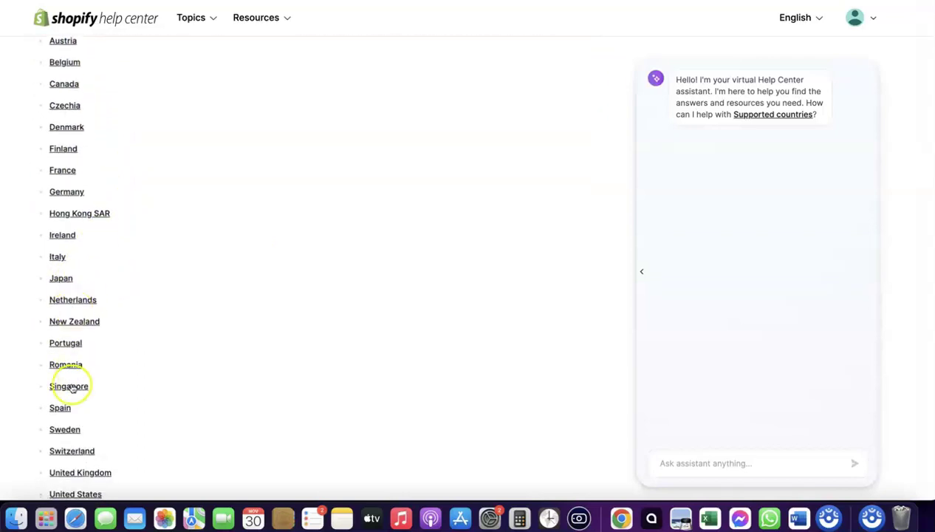
{"action": "scroll", "coordinate": [79, 377], "scroll_direction": "down", "scroll_amount": 4}
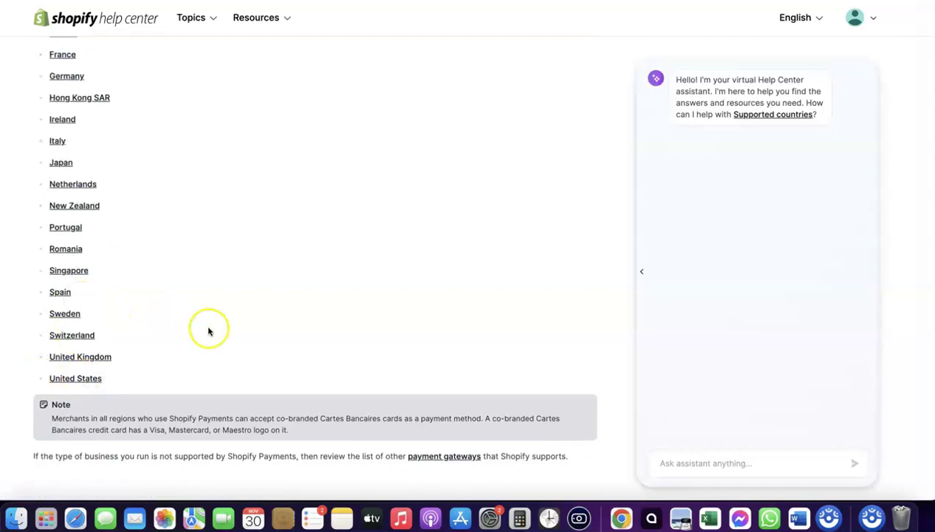
{"action": "scroll", "coordinate": [209, 331], "scroll_direction": "up", "scroll_amount": 4}
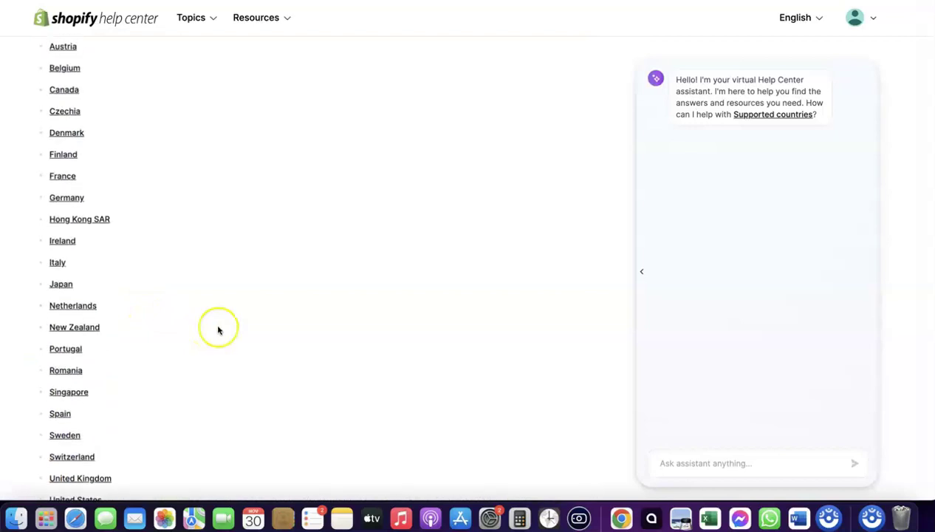
{"action": "scroll", "coordinate": [72, 63], "scroll_direction": "up", "scroll_amount": 1}
{"action": "scroll", "coordinate": [71, 62], "scroll_direction": "up", "scroll_amount": 3}
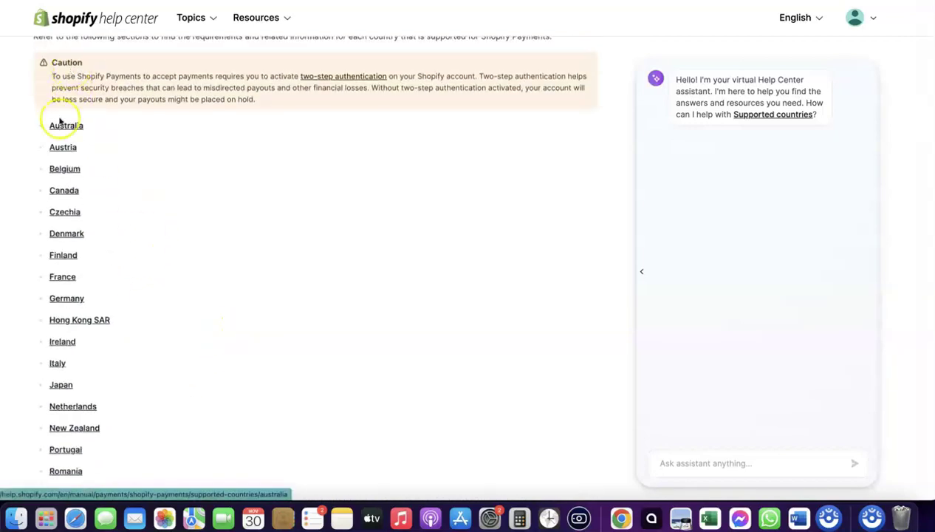
{"action": "scroll", "coordinate": [170, 154], "scroll_direction": "up", "scroll_amount": 6}
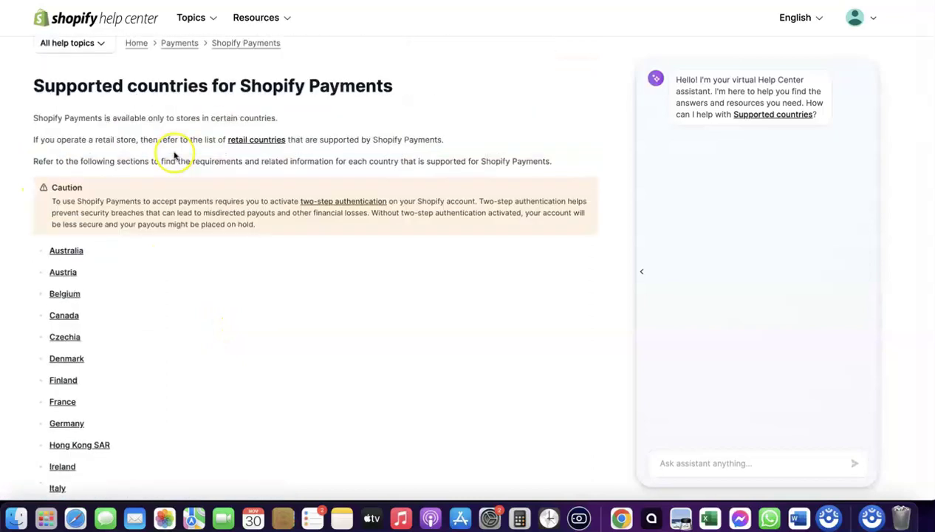
{"action": "scroll", "coordinate": [171, 148], "scroll_direction": "down", "scroll_amount": 13}
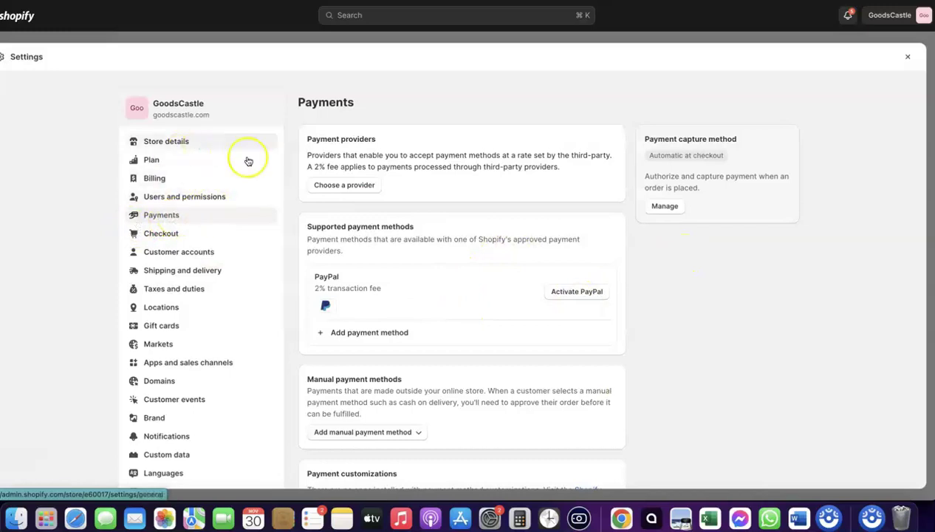
Filter the third-party payment providers for 'Stripe' and open its account connection page.
{"action": "left_click", "coordinate": [341, 191]}
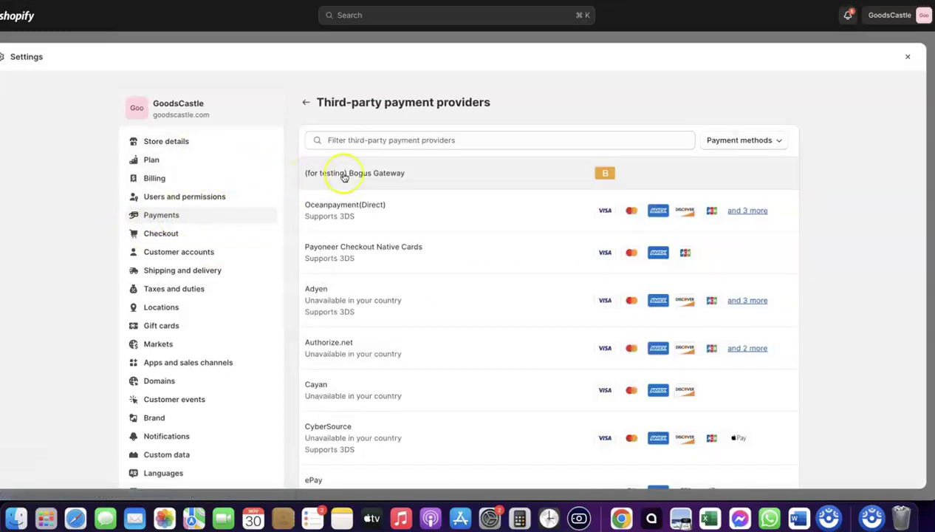
{"action": "left_click", "coordinate": [473, 139]}
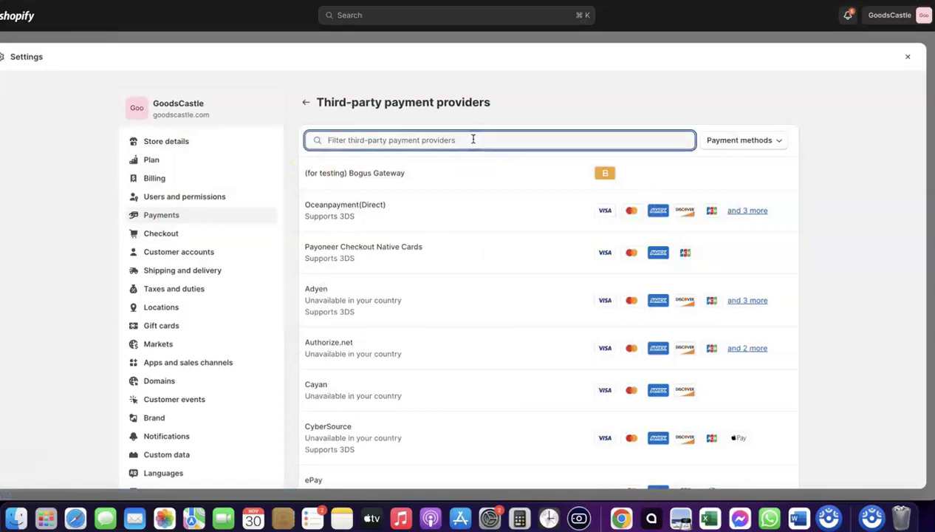
{"action": "type", "text": "Stripe"}
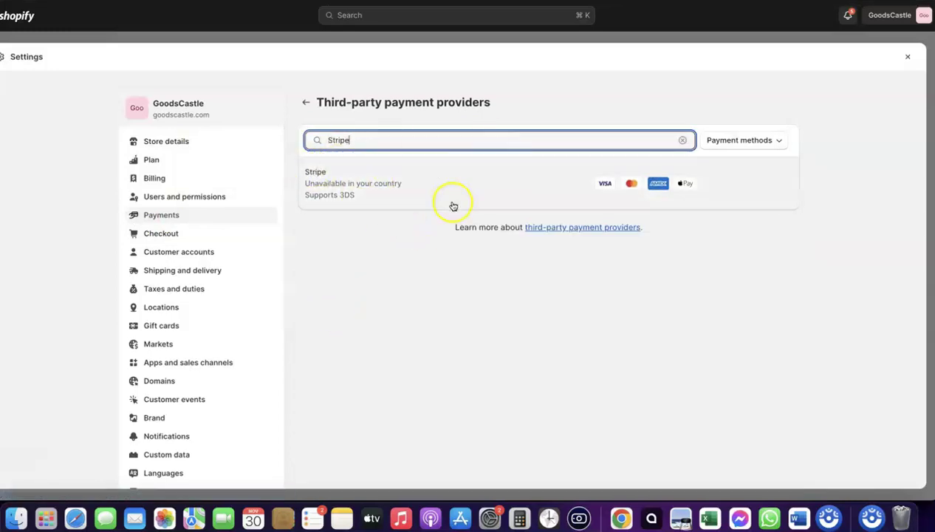
{"action": "left_click", "coordinate": [378, 184]}
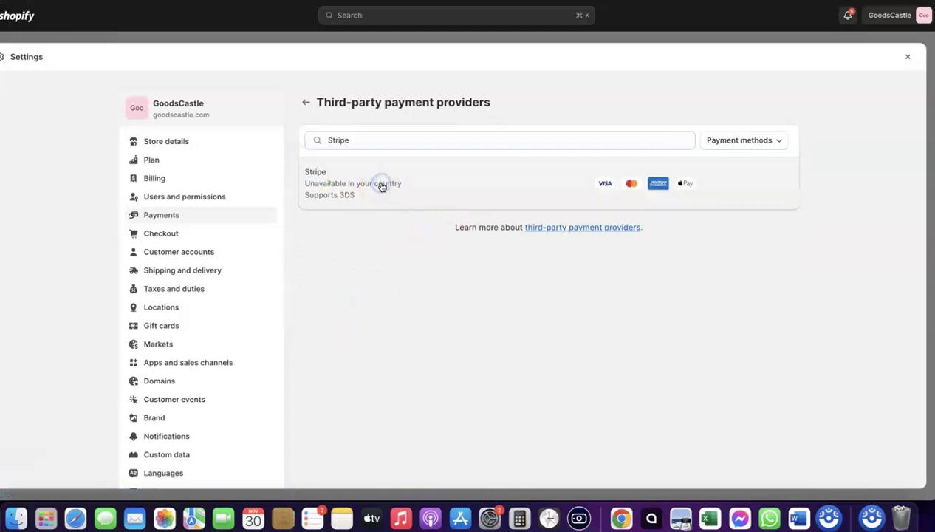
{"action": "left_click", "coordinate": [261, 164]}
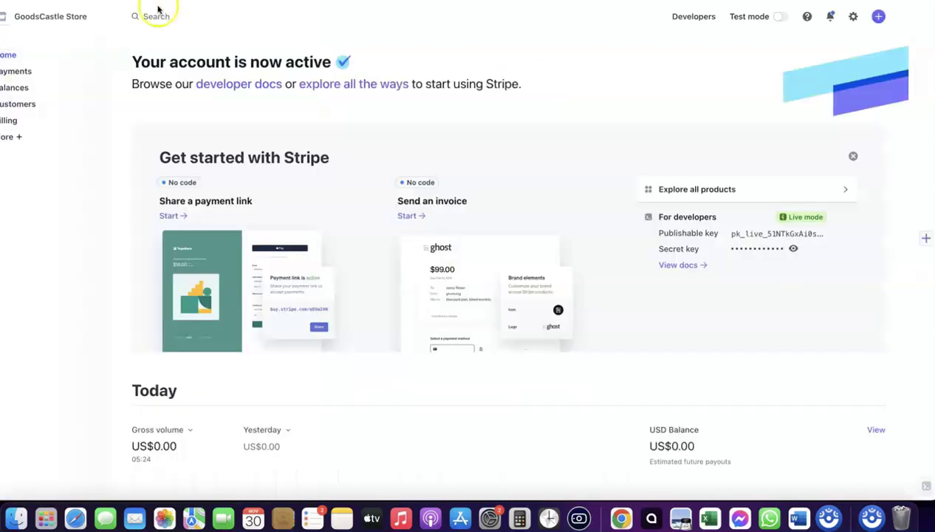
{"action": "left_click", "coordinate": [90, 17]}
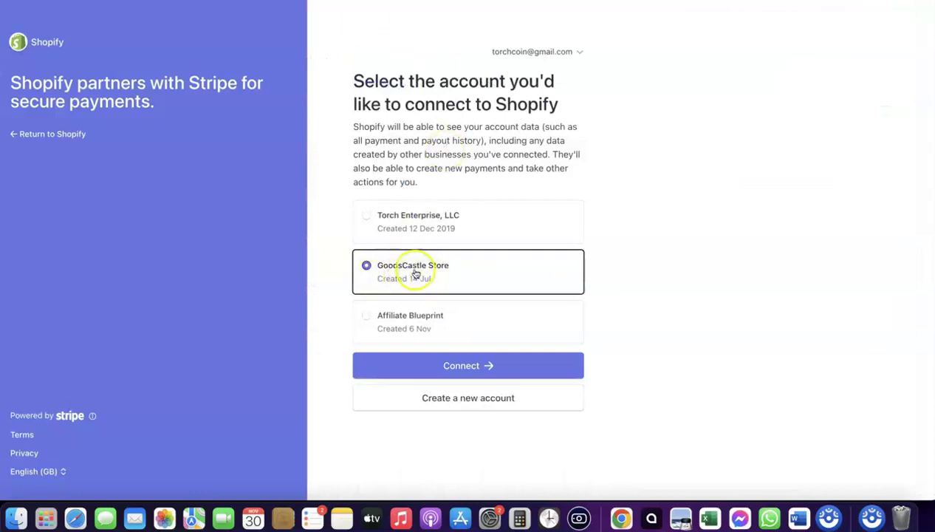
Connect the GoodsCastle Store Stripe account to Shopify, then start Northwest's $39 LLC formation order.
{"action": "left_click", "coordinate": [466, 367]}
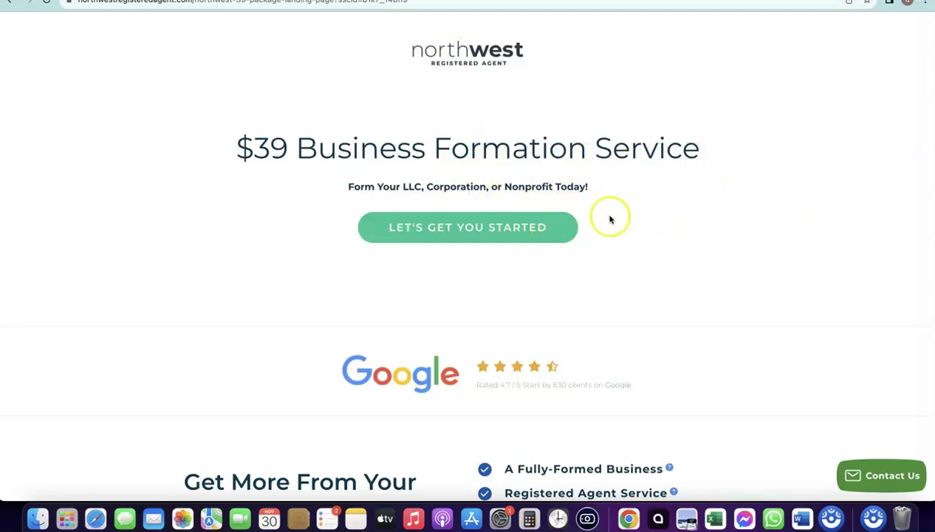
{"action": "left_click", "coordinate": [461, 228]}
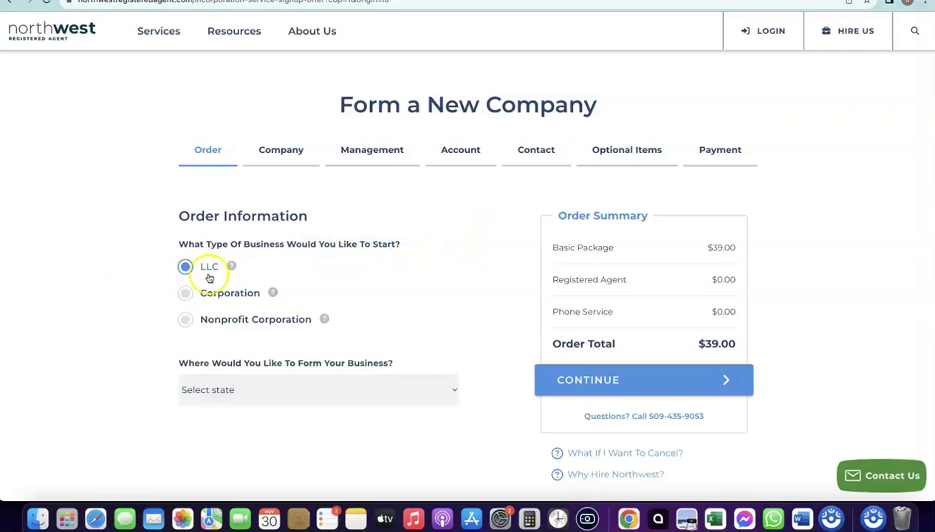
Choose NM - New Mexico as the LLC's formation state.
{"action": "scroll", "coordinate": [223, 266], "scroll_direction": "down", "scroll_amount": 1}
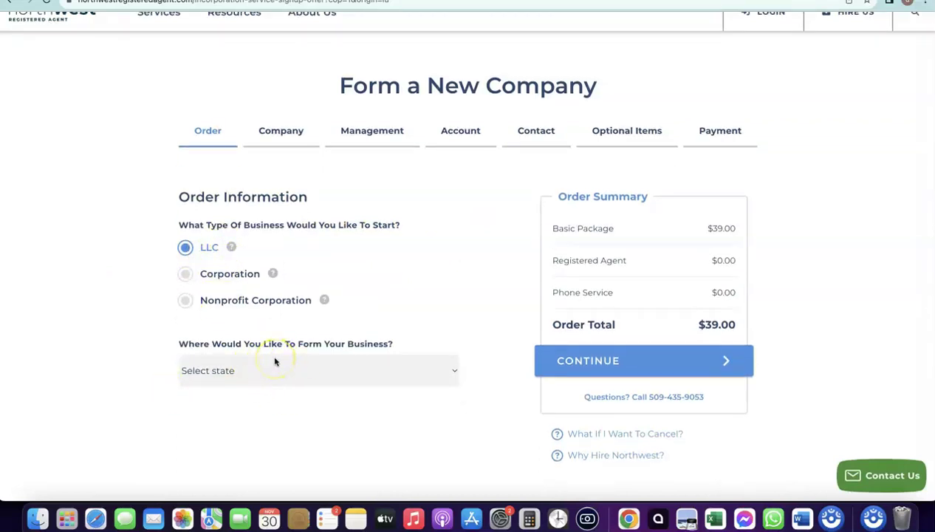
{"action": "left_click", "coordinate": [265, 366]}
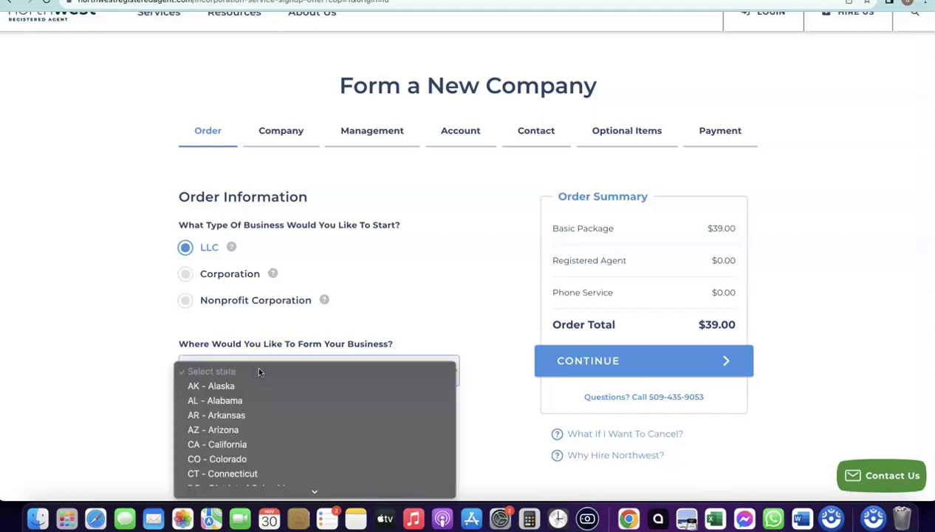
{"action": "left_click", "coordinate": [105, 313]}
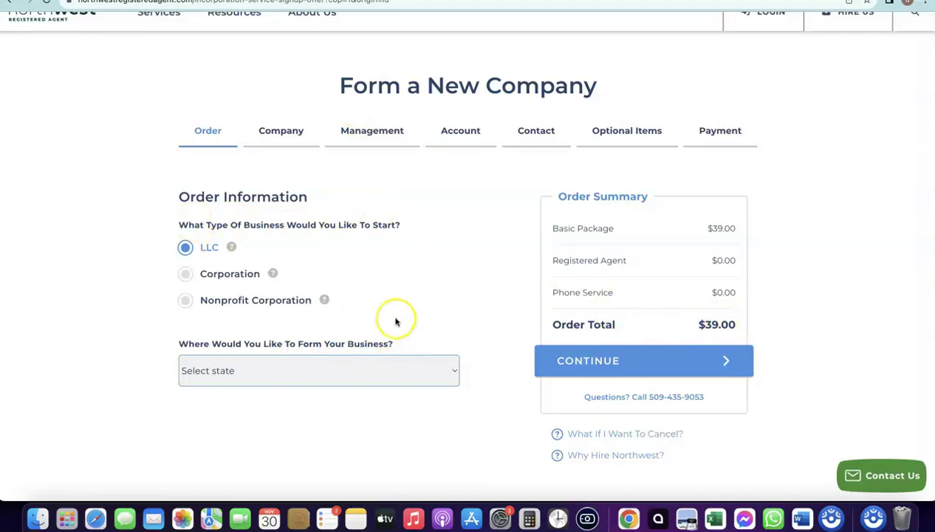
{"action": "left_click", "coordinate": [324, 375]}
{"action": "scroll", "coordinate": [325, 377], "scroll_direction": "down", "scroll_amount": 5}
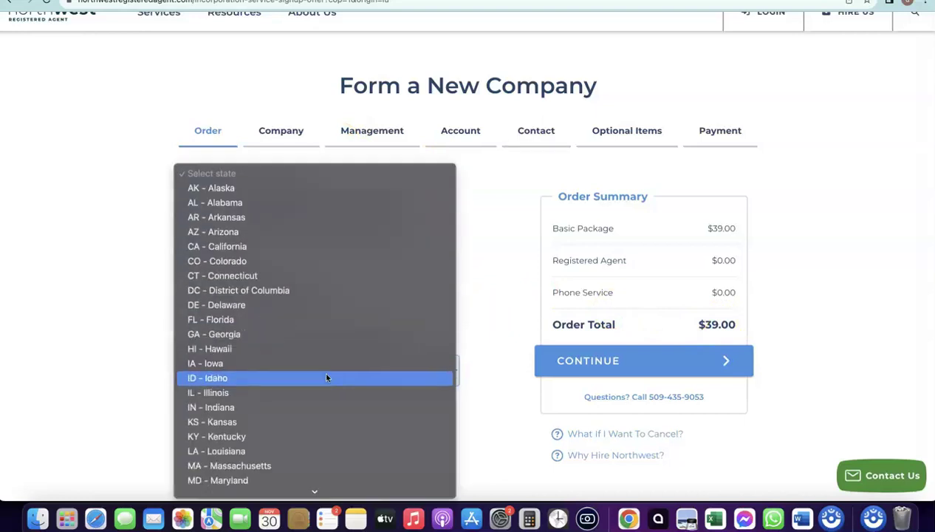
{"action": "scroll", "coordinate": [246, 293], "scroll_direction": "down", "scroll_amount": 10}
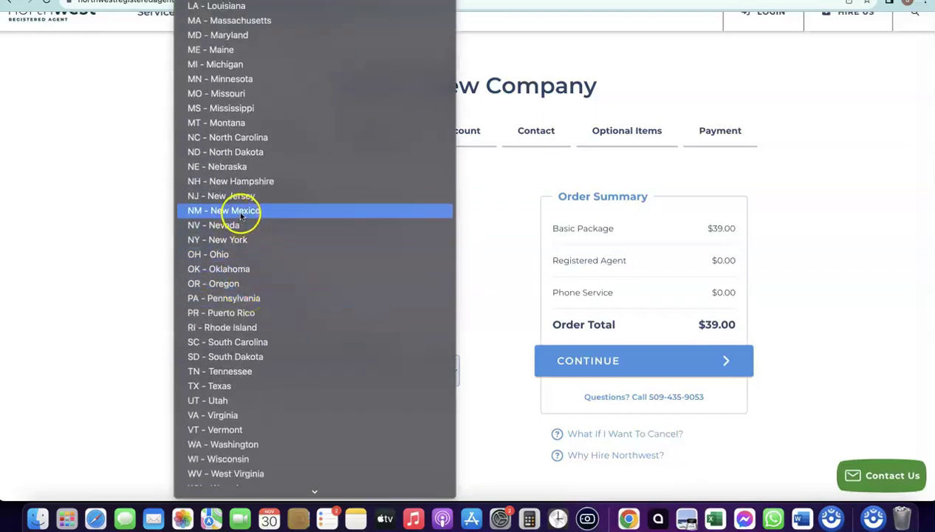
{"action": "left_click", "coordinate": [244, 209]}
Keep 6 Day Processing at an $89.00 total and continue to Company Details.
{"action": "scroll", "coordinate": [354, 355], "scroll_direction": "down", "scroll_amount": 1}
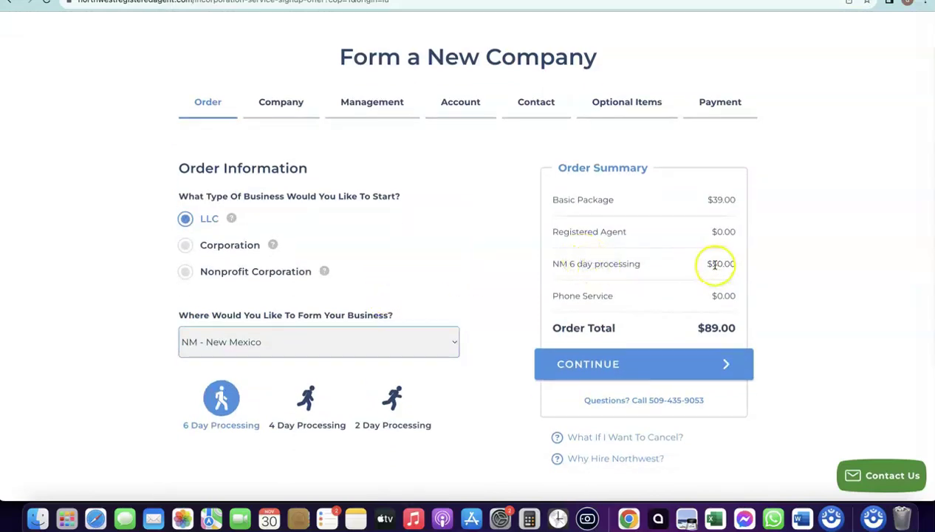
{"action": "scroll", "coordinate": [709, 263], "scroll_direction": "up", "scroll_amount": 5}
{"action": "scroll", "coordinate": [710, 263], "scroll_direction": "left", "scroll_amount": 2}
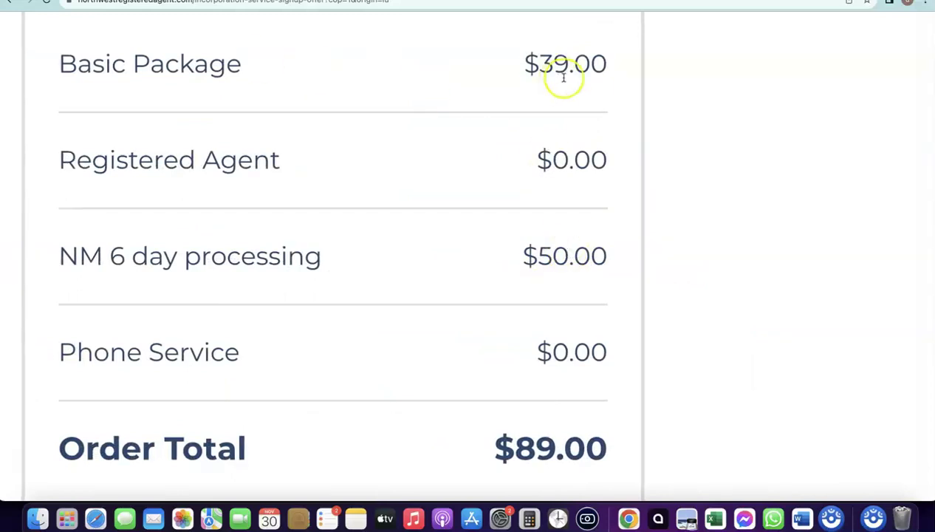
{"action": "scroll", "coordinate": [543, 65], "scroll_direction": "down", "scroll_amount": 5}
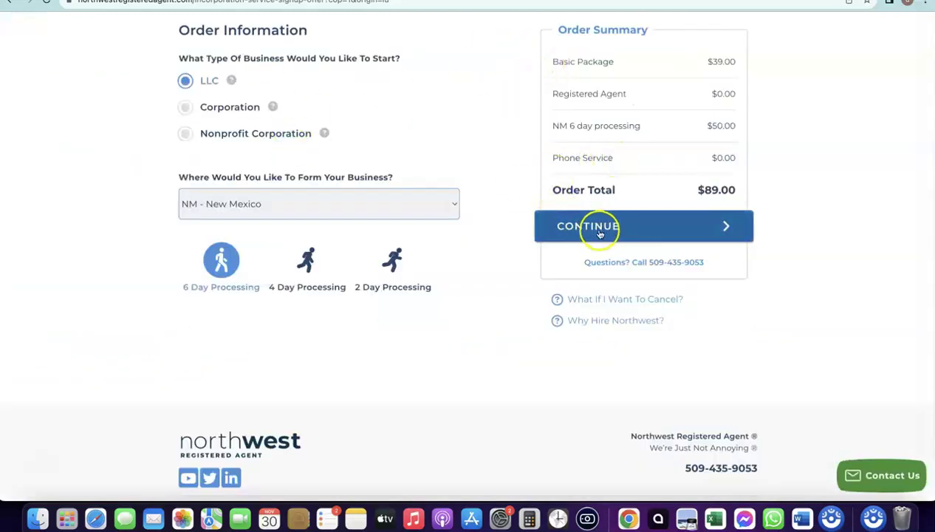
{"action": "left_click", "coordinate": [603, 229]}
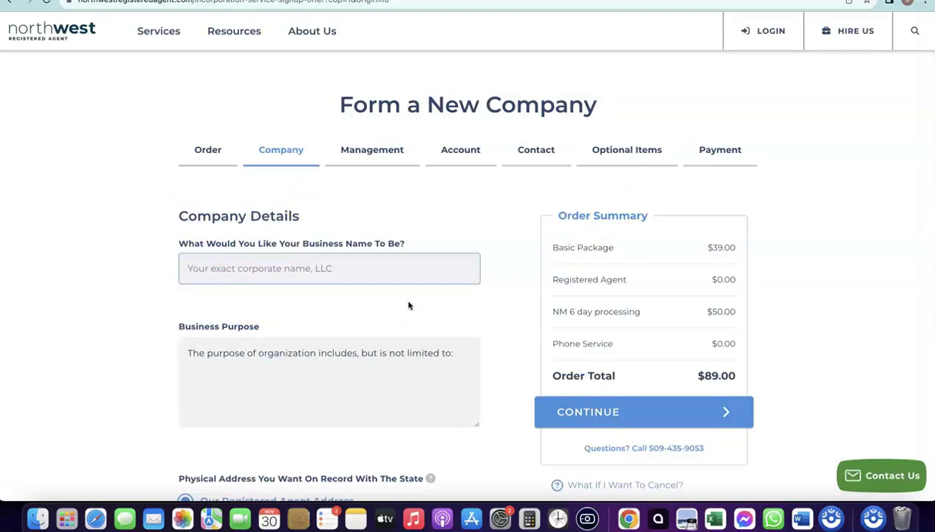
Name the business 'Dropshipping Hustle' and add 'Dropshipping and eCommerce' to the business purpose.
{"action": "left_click", "coordinate": [364, 267]}
{"action": "type", "text": "Dropshipping Hustle"}
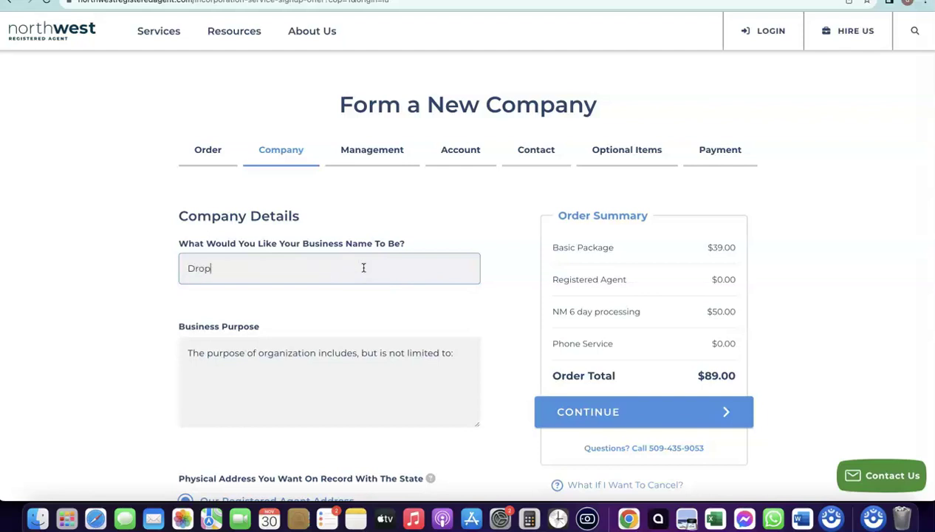
{"action": "left_click", "coordinate": [332, 338]}
{"action": "left_click", "coordinate": [235, 273]}
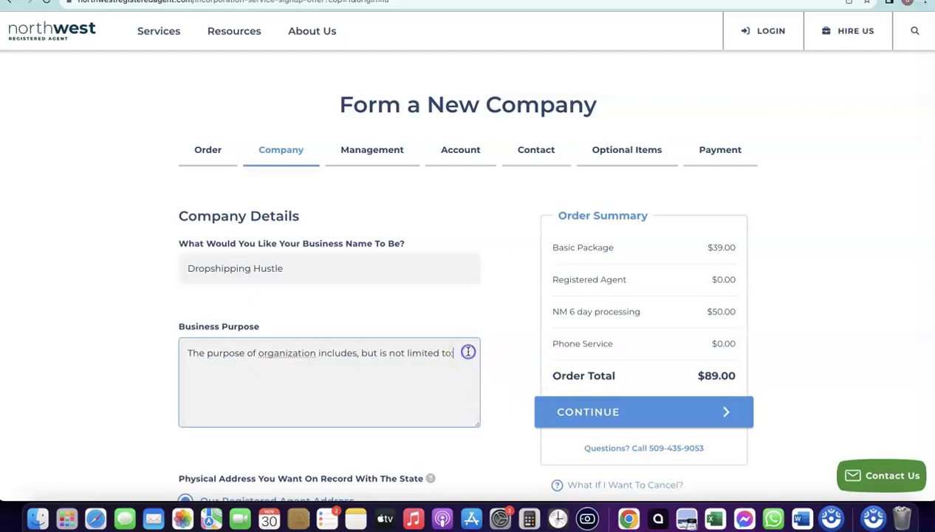
{"action": "type", "text": "Dr"}
{"action": "key", "text": "BackSpace"}
{"action": "key", "text": "BackSpace"}
{"action": "type", "text": "Dropshipping and eCommerce"}
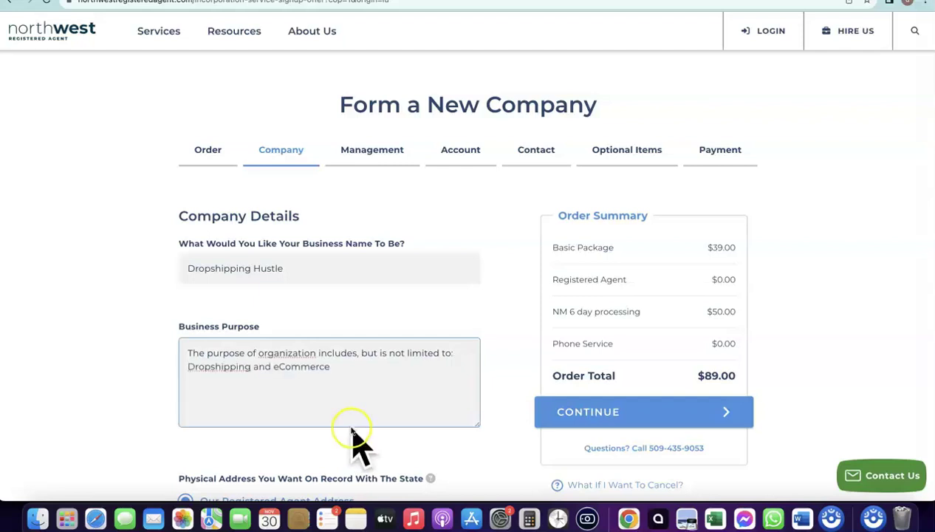
{"action": "scroll", "coordinate": [386, 289], "scroll_direction": "down", "scroll_amount": 1}
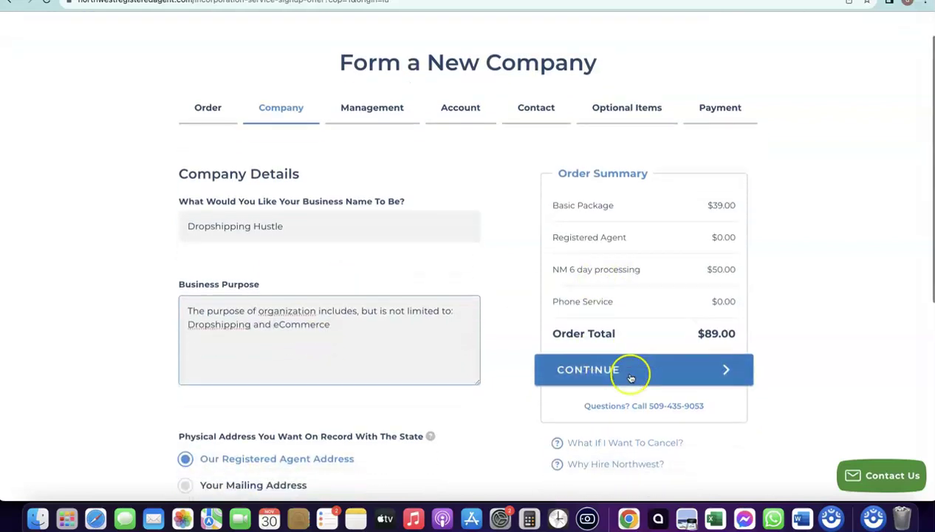
{"action": "scroll", "coordinate": [630, 371], "scroll_direction": "down", "scroll_amount": 1}
Continue to Company Management and set the Management Type to Manager Managed.
{"action": "left_click", "coordinate": [630, 374]}
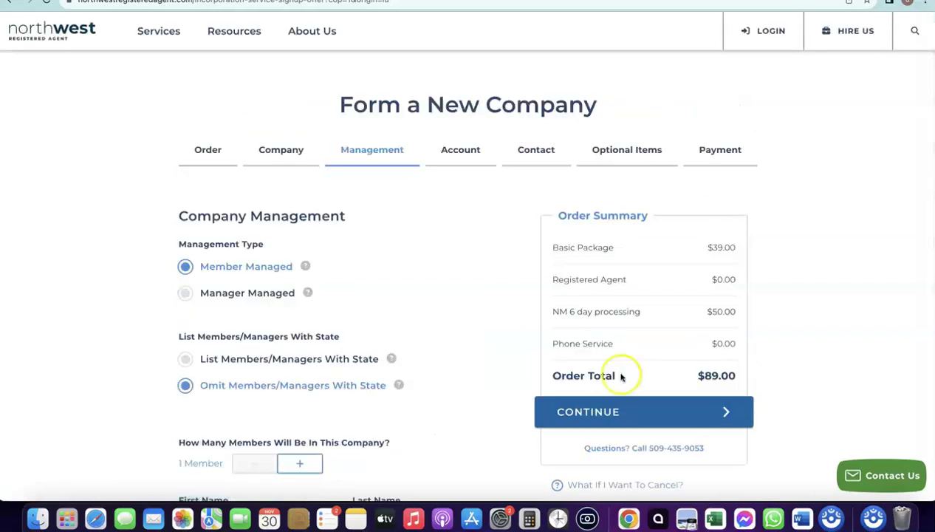
{"action": "scroll", "coordinate": [366, 288], "scroll_direction": "down", "scroll_amount": 1}
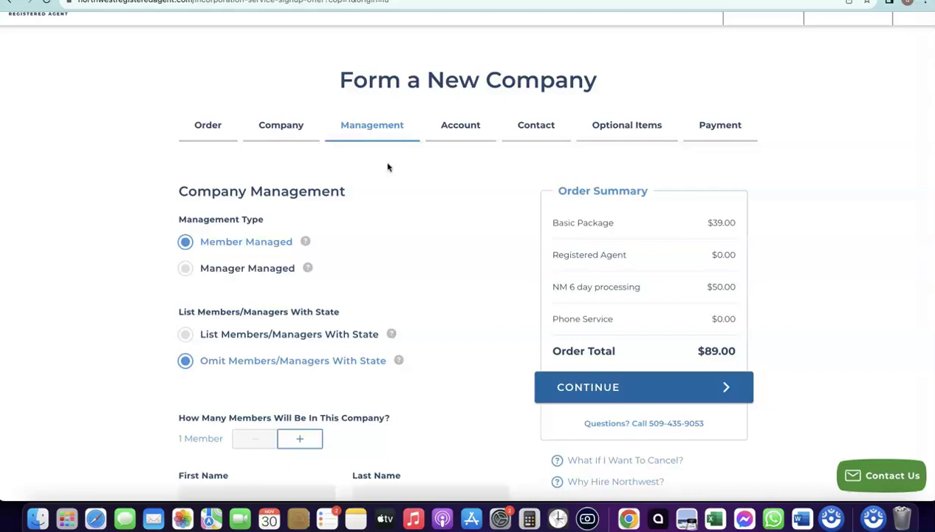
{"action": "left_click", "coordinate": [185, 270]}
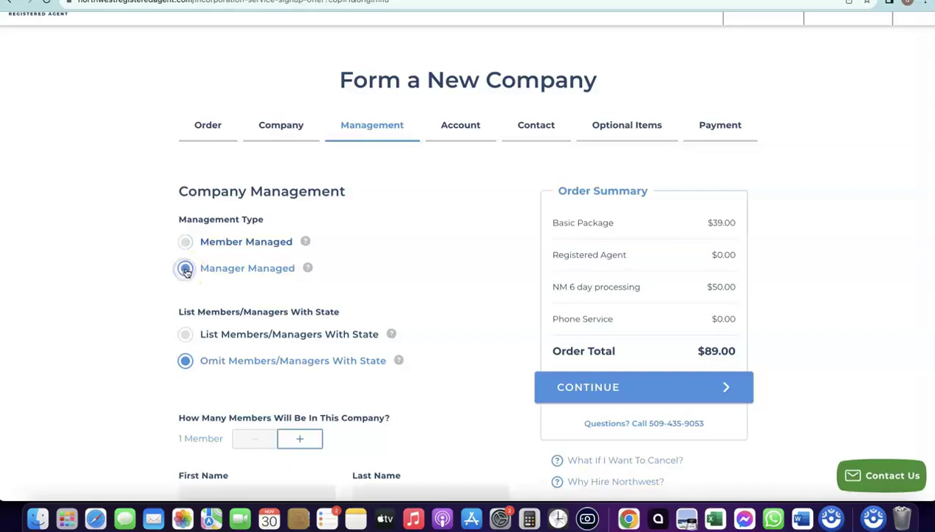
{"action": "scroll", "coordinate": [313, 247], "scroll_direction": "down", "scroll_amount": 1}
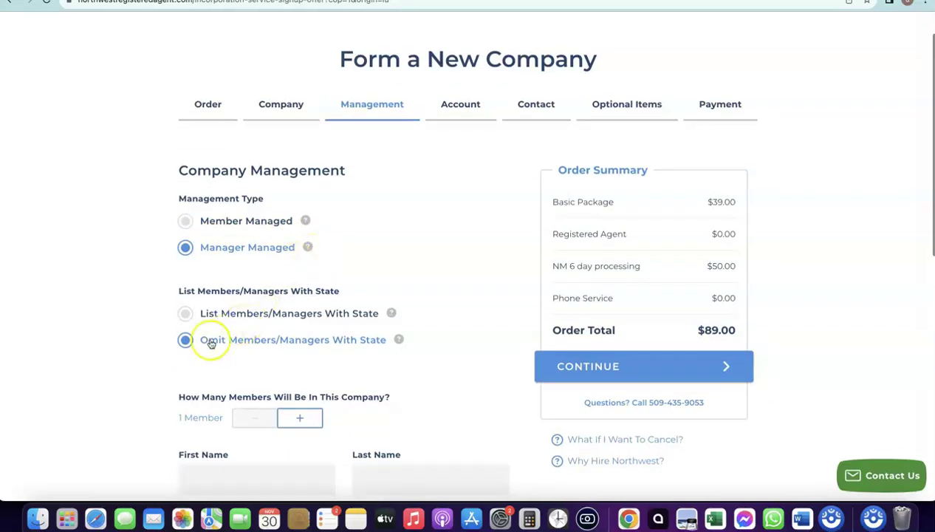
{"action": "scroll", "coordinate": [172, 327], "scroll_direction": "down", "scroll_amount": 1}
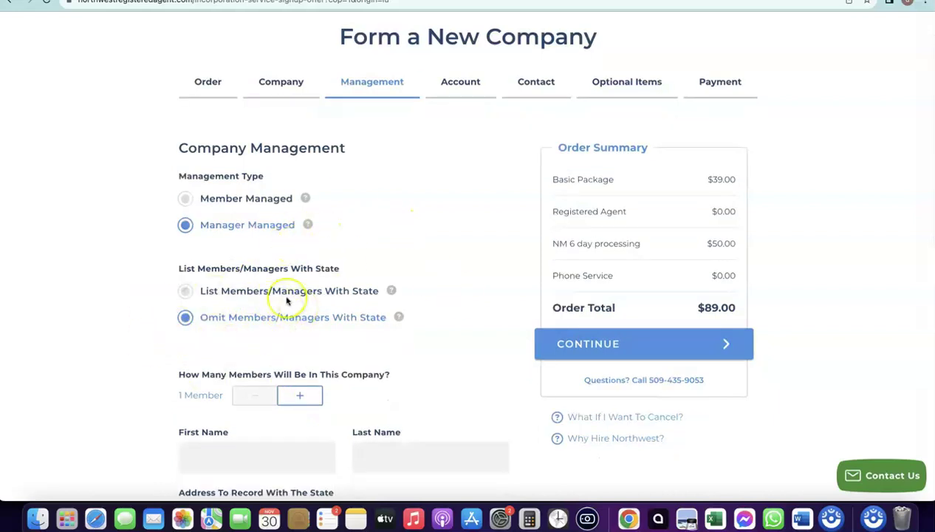
{"action": "scroll", "coordinate": [374, 258], "scroll_direction": "down", "scroll_amount": 4}
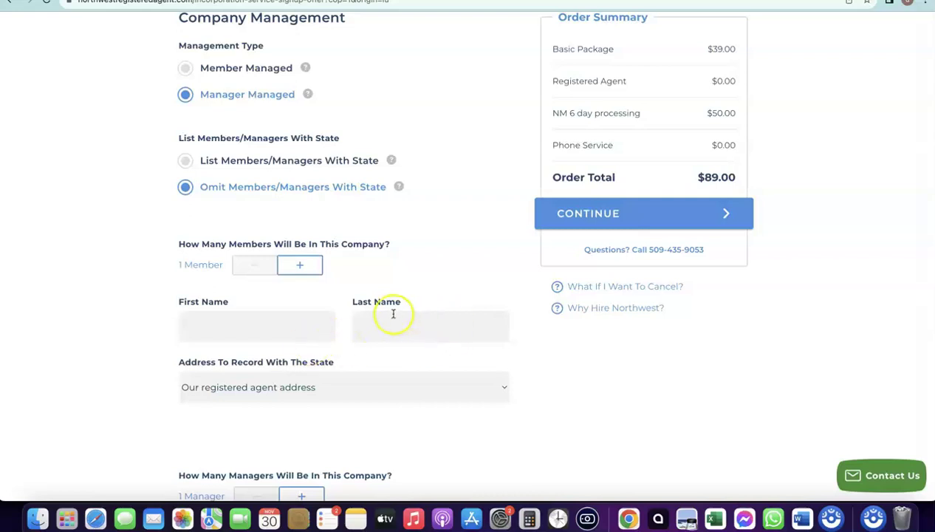
{"action": "scroll", "coordinate": [388, 313], "scroll_direction": "down", "scroll_amount": 2}
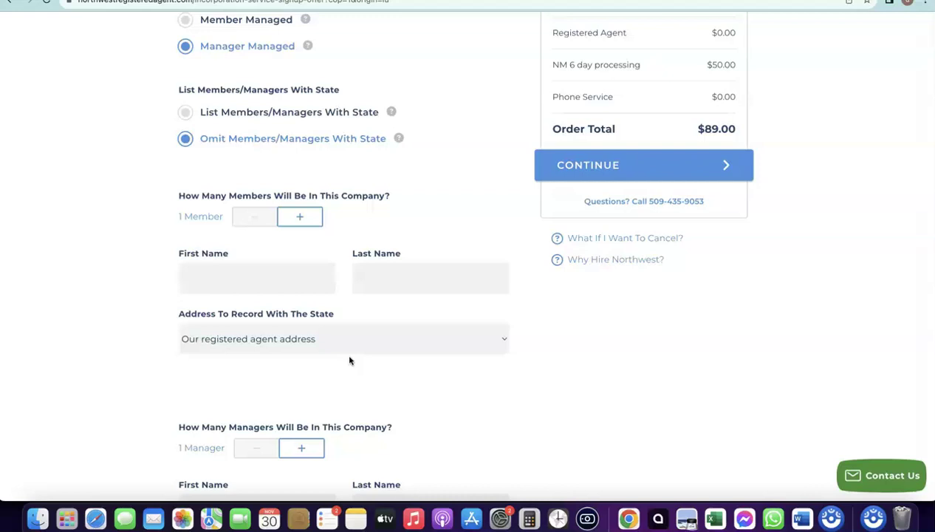
{"action": "scroll", "coordinate": [350, 361], "scroll_direction": "down", "scroll_amount": 5}
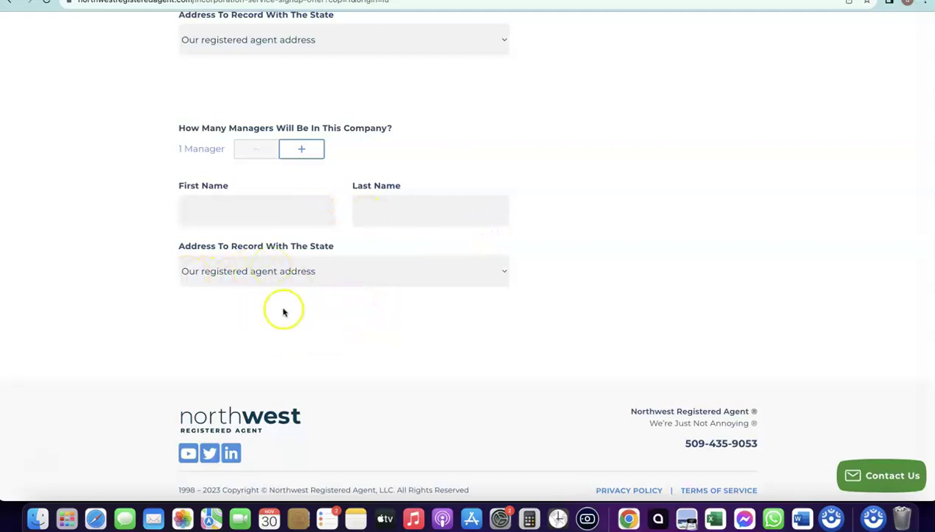
{"action": "scroll", "coordinate": [476, 288], "scroll_direction": "up", "scroll_amount": 2}
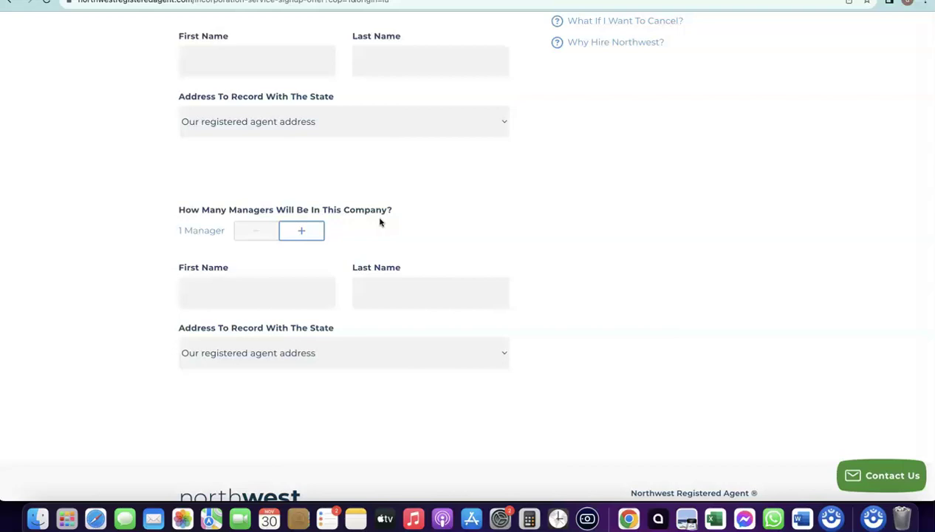
{"action": "scroll", "coordinate": [376, 223], "scroll_direction": "up", "scroll_amount": 3}
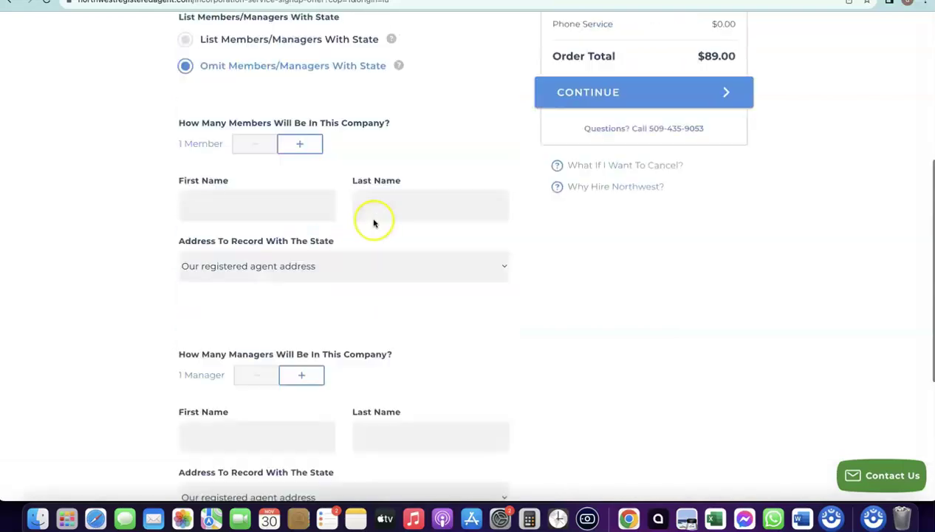